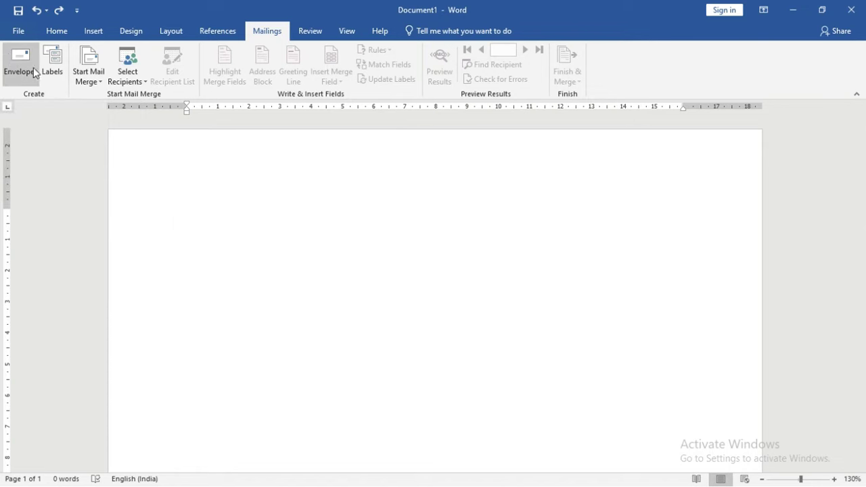
# Enter a delivery address of 'To' followed by the recipient's name and postal address
pyautogui.click(9, 60)
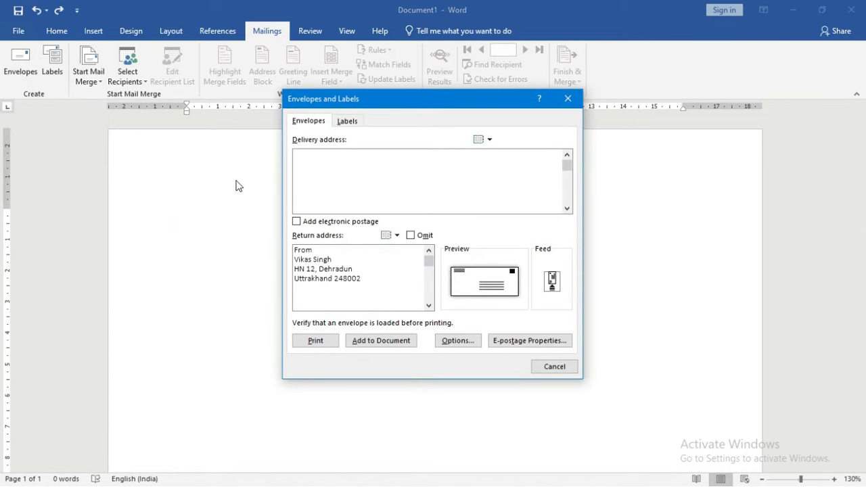
pyautogui.click(317, 187)
pyautogui.write('o')
pyautogui.press('Return')
# Review the existing sender return address and leave it unchanged
pyautogui.click(364, 273)
pyautogui.moveTo(298, 249); pyautogui.dragTo(277, 244)
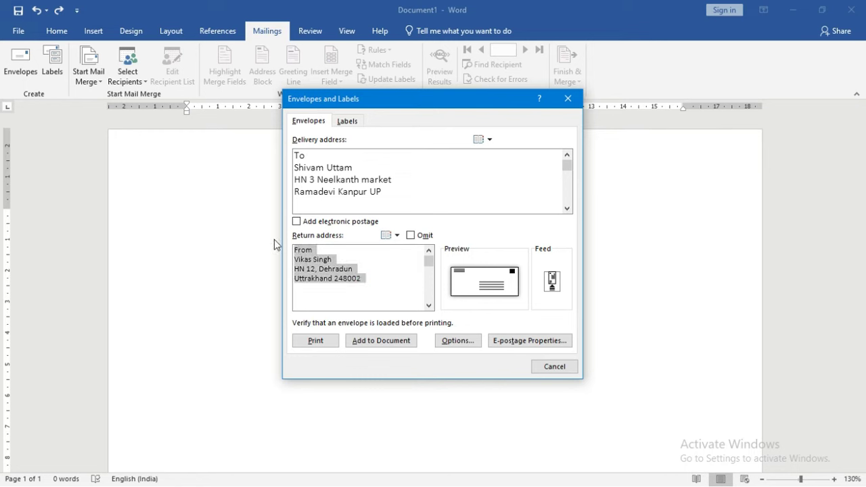
pyautogui.click(321, 259)
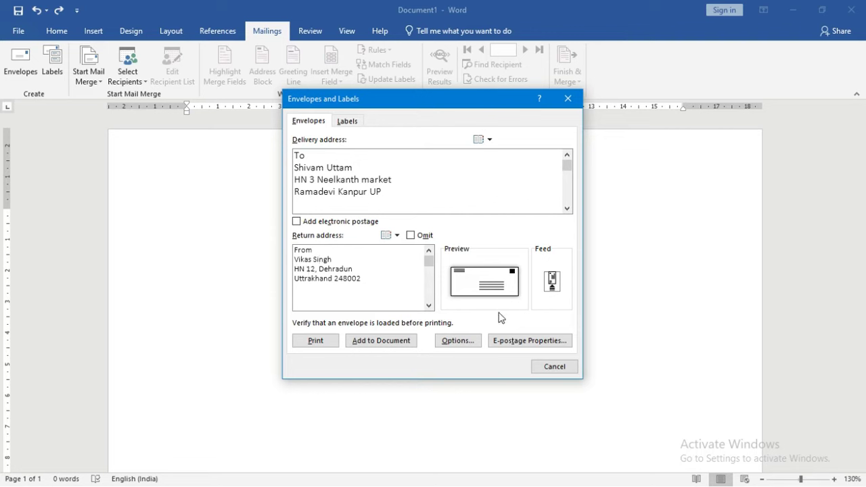
# Set the envelope size to Size 9 (3 7/8 x 8 7/8 in) in Envelope Options
pyautogui.click(461, 344)
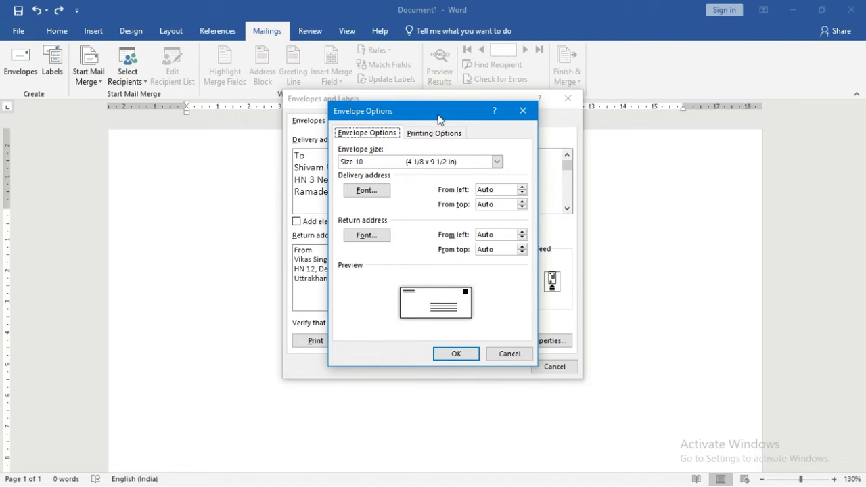
pyautogui.moveTo(437, 120); pyautogui.dragTo(414, 110)
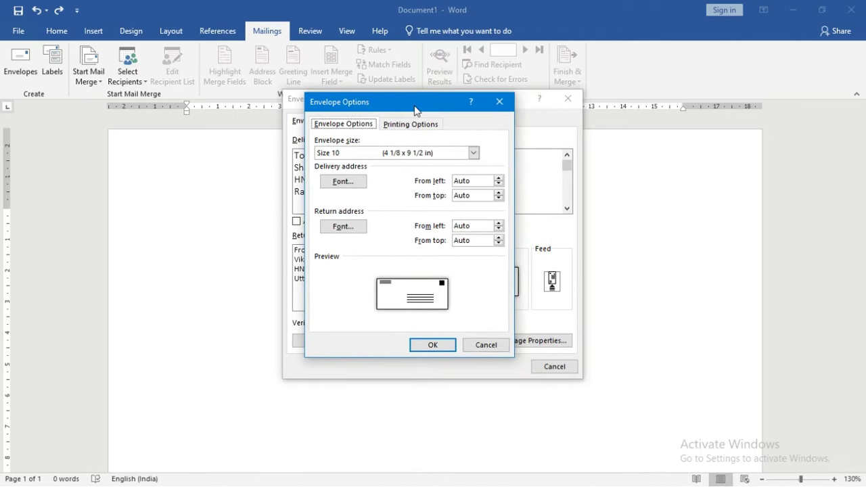
pyautogui.click(388, 154)
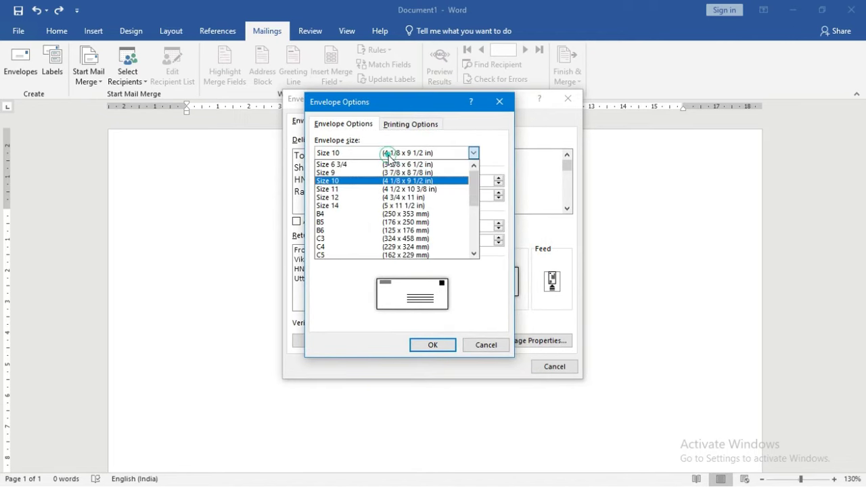
pyautogui.moveTo(472, 181)
pyautogui.mouseDown()
pyautogui.moveTo(472, 224)
pyautogui.moveTo(478, 176)
pyautogui.mouseUp()
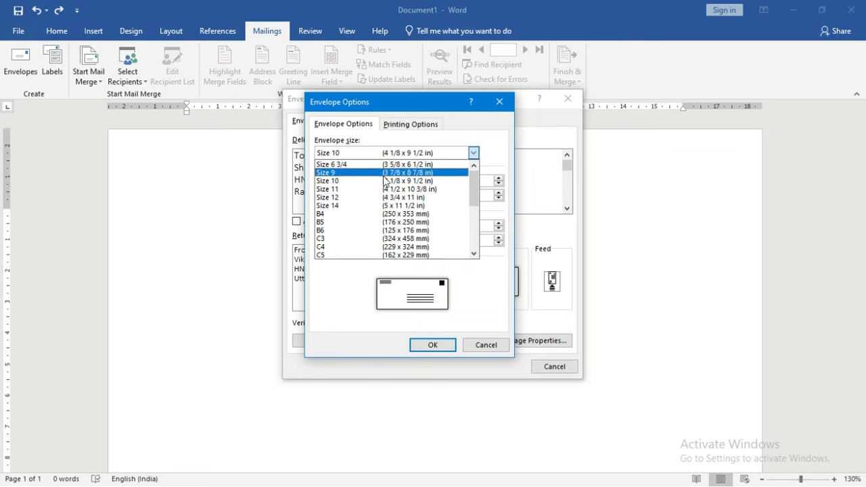
pyautogui.click(387, 174)
pyautogui.click(393, 154)
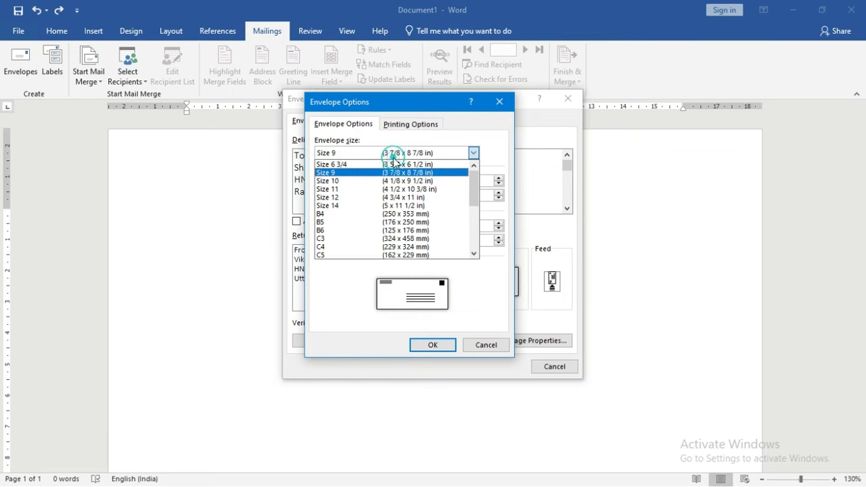
pyautogui.click(393, 156)
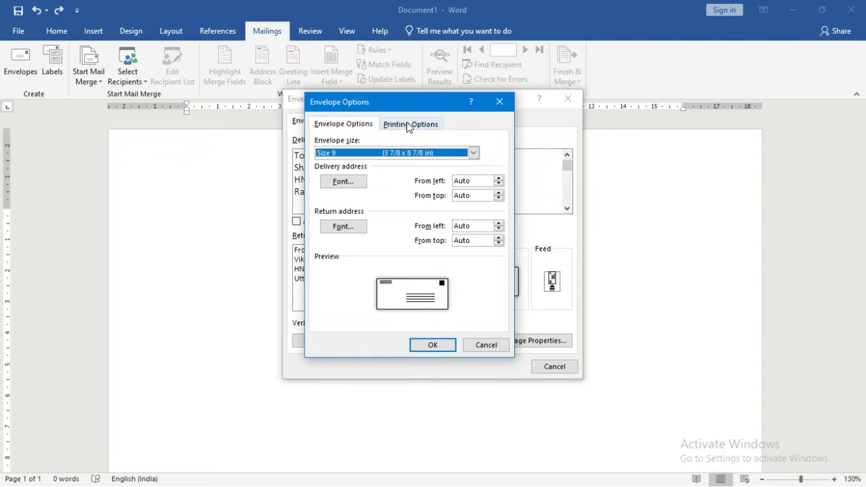
# Try face-down envelope feeding, switch back to face up, and apply the options
pyautogui.click(409, 125)
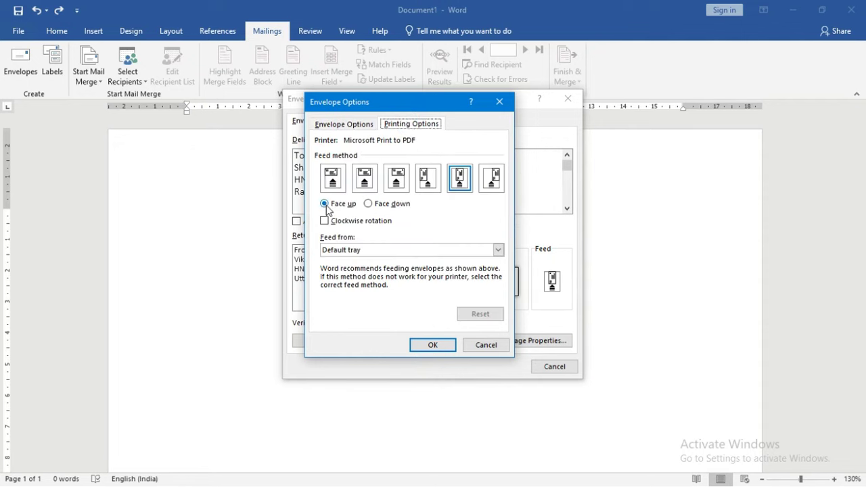
pyautogui.click(369, 204)
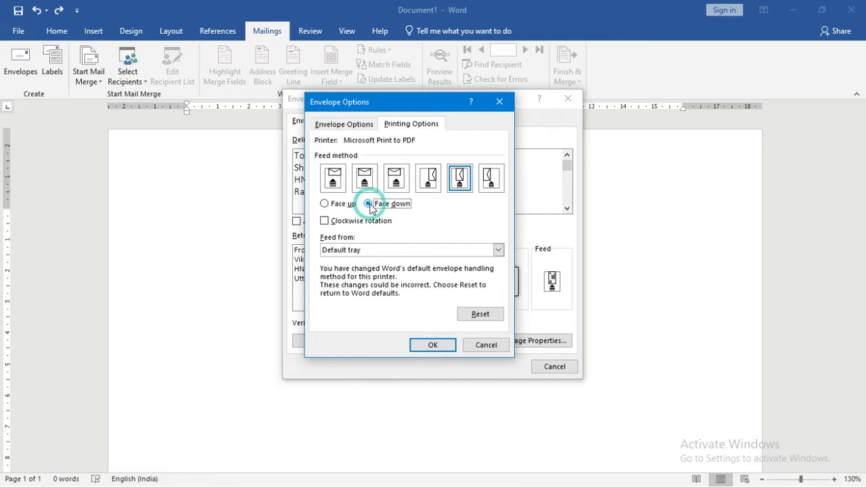
pyautogui.click(324, 204)
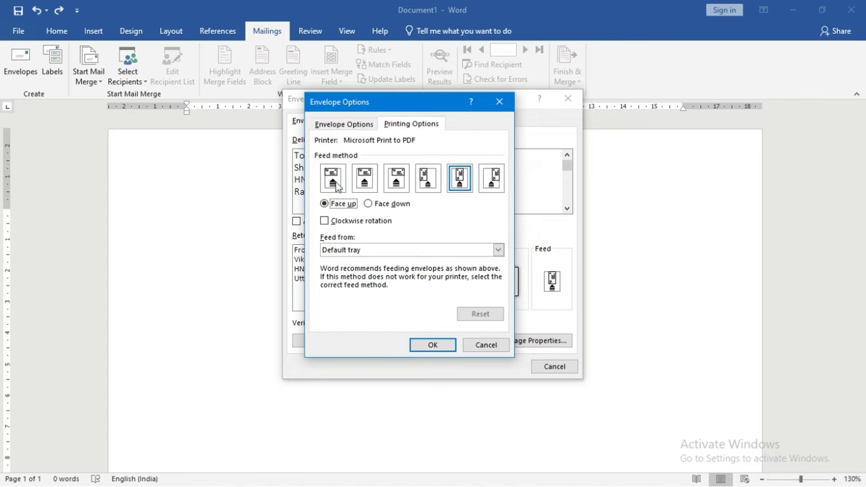
pyautogui.click(433, 345)
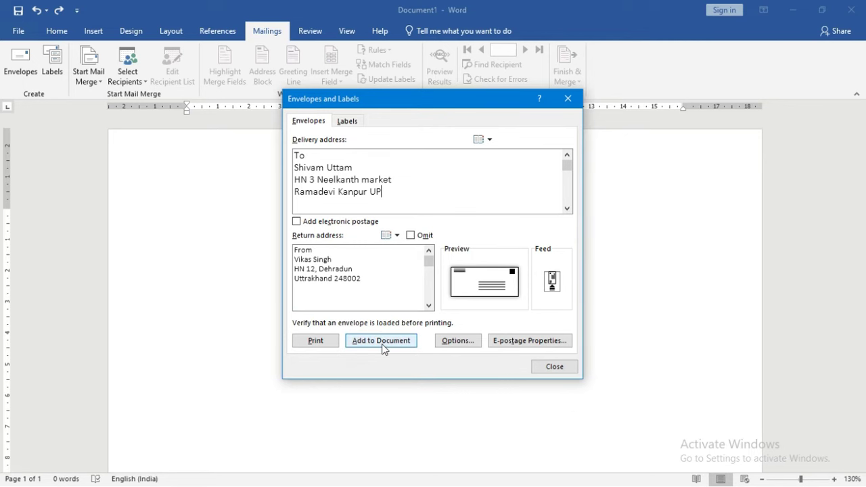
# Add the envelope to the document and move the recipient address block upward
pyautogui.click(381, 343)
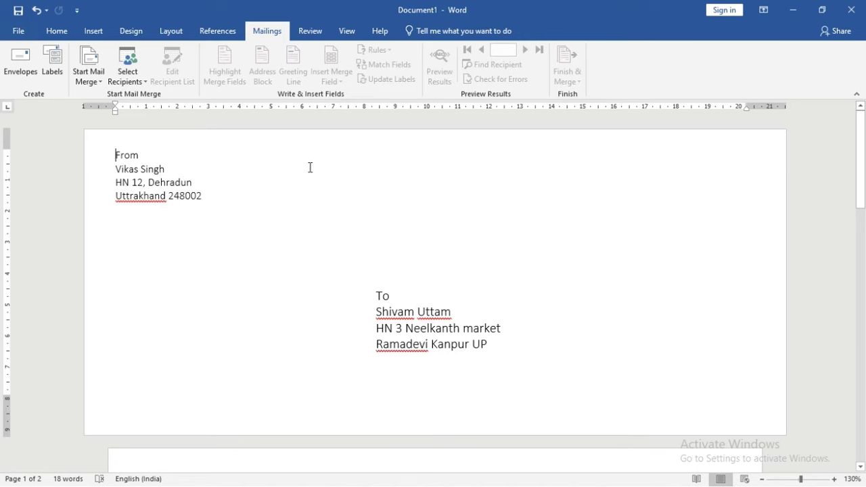
pyautogui.click(397, 305)
pyautogui.moveTo(399, 284); pyautogui.dragTo(401, 193)
pyautogui.click(399, 247)
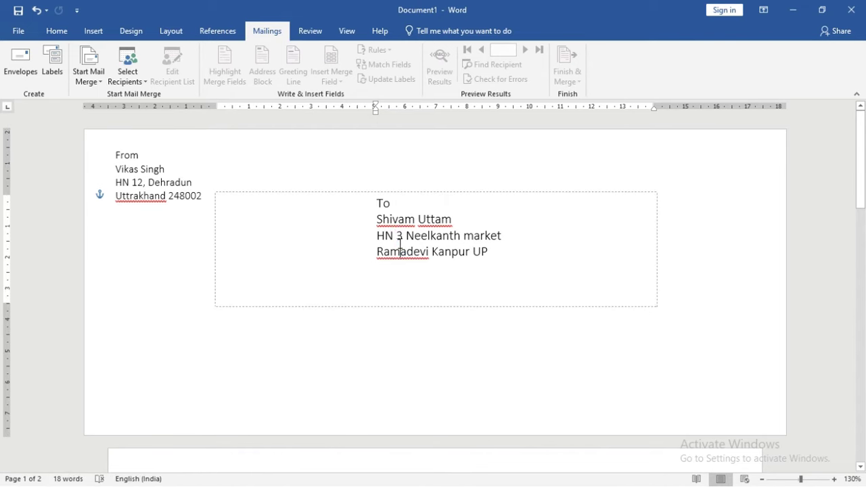
pyautogui.moveTo(404, 194); pyautogui.dragTo(397, 196)
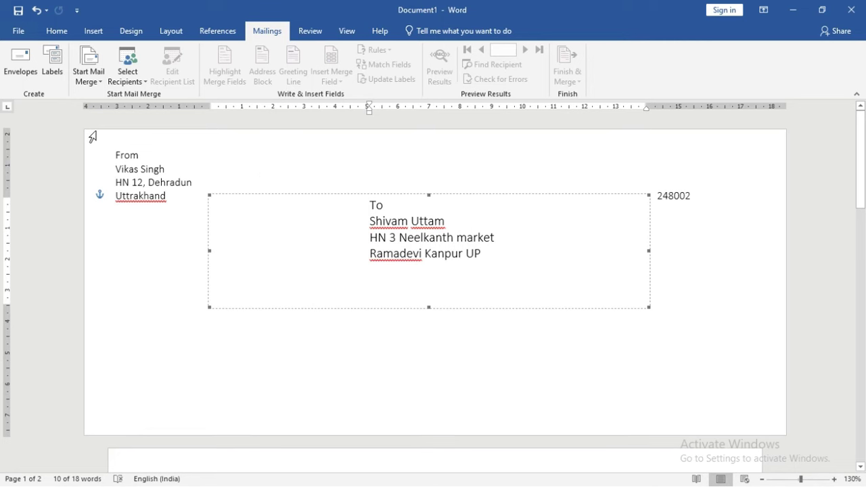
# Push the sender address down three lines below the recipient block
pyautogui.click(117, 149)
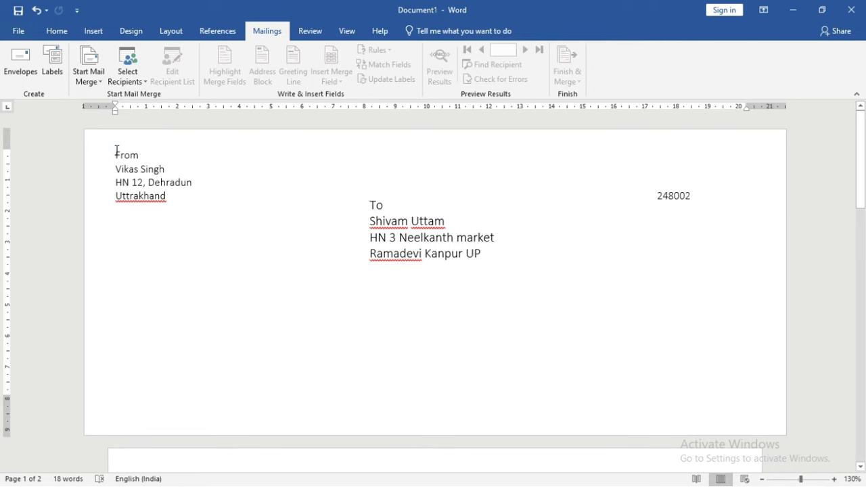
pyautogui.press('Return')
pyautogui.press('Return')
pyautogui.press('Return')
pyautogui.press('Return')
pyautogui.press('Return')
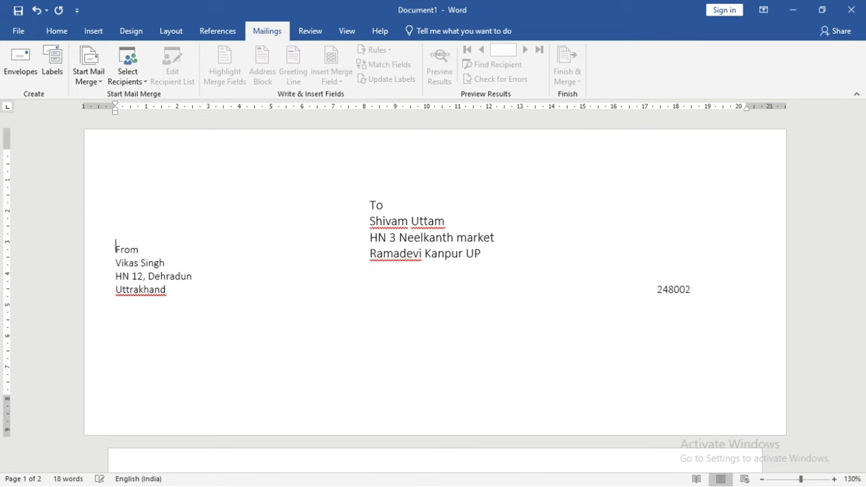
pyautogui.press('Return')
pyautogui.press('Return')
pyautogui.press('Return')
pyautogui.press('Return')
pyautogui.press('Return')
pyautogui.press('Return')
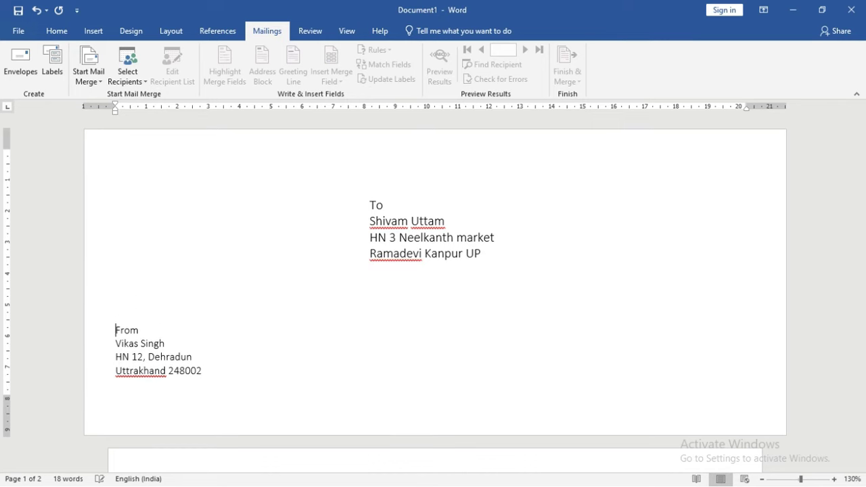
pyautogui.press('Return')
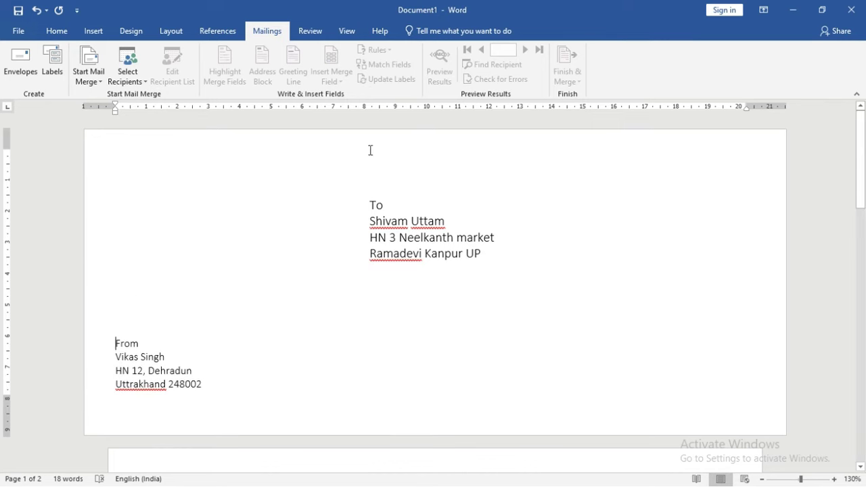
# Reposition the recipient address frame slightly lower and deselect it
pyautogui.click(371, 211)
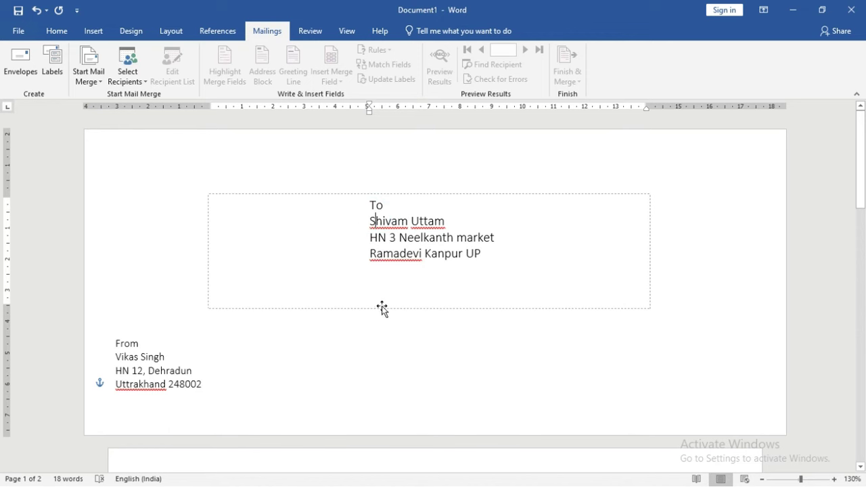
pyautogui.moveTo(381, 309); pyautogui.dragTo(376, 321)
pyautogui.moveTo(374, 324); pyautogui.dragTo(375, 325)
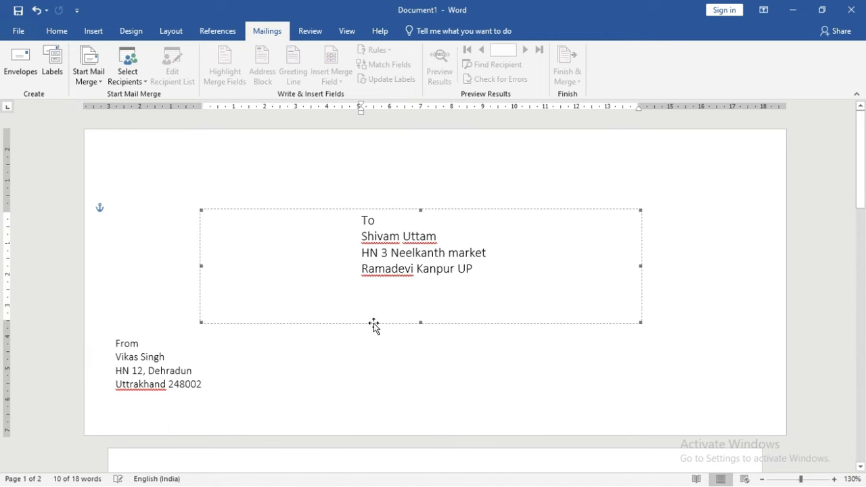
pyautogui.click(810, 290)
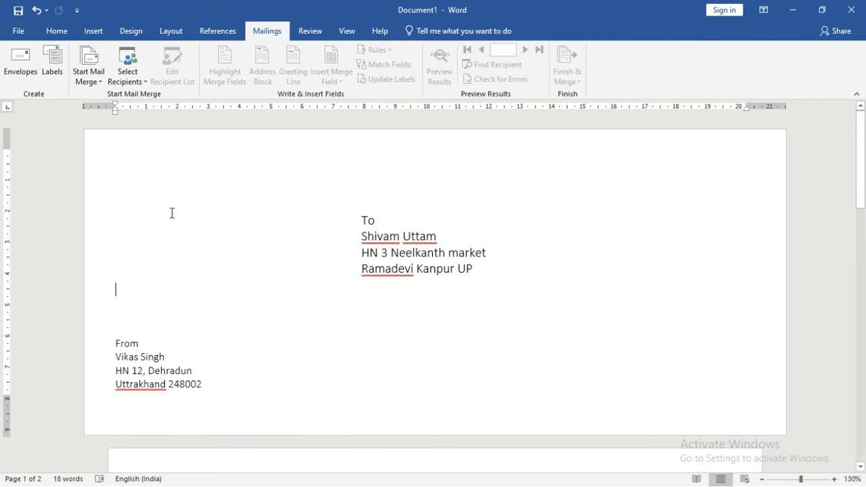
# Choose the first envelope feed method in the printing options
pyautogui.click(20, 59)
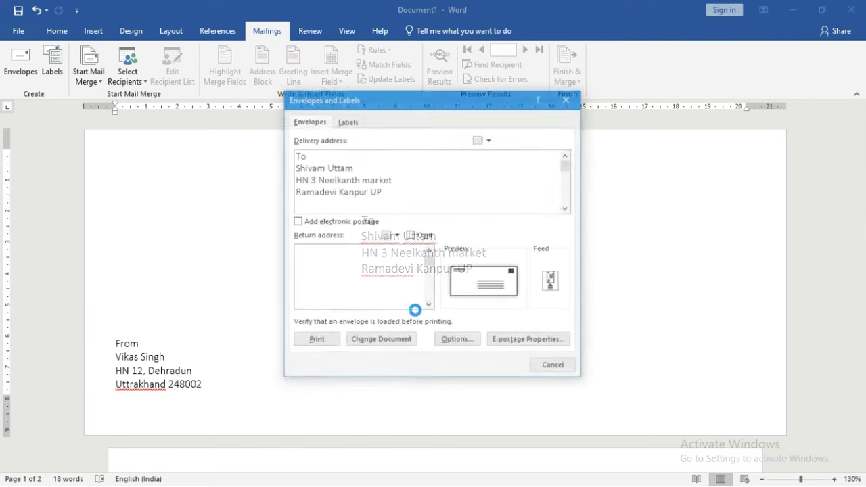
pyautogui.click(457, 341)
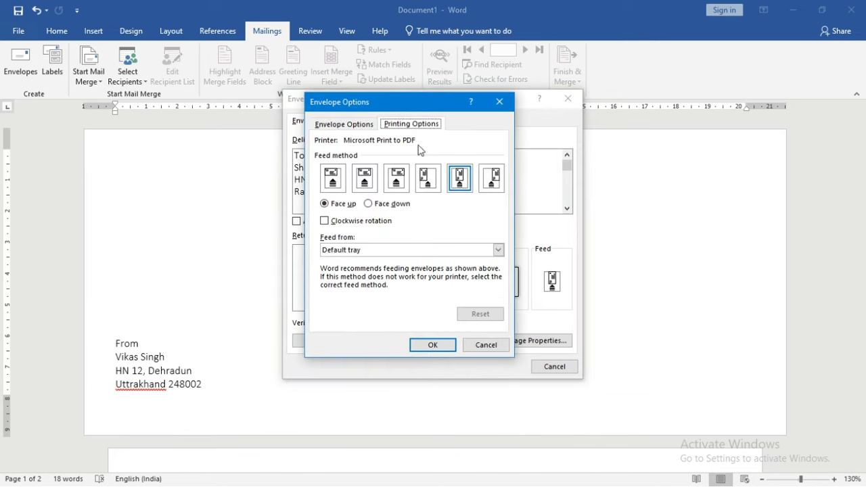
pyautogui.click(404, 125)
pyautogui.click(334, 179)
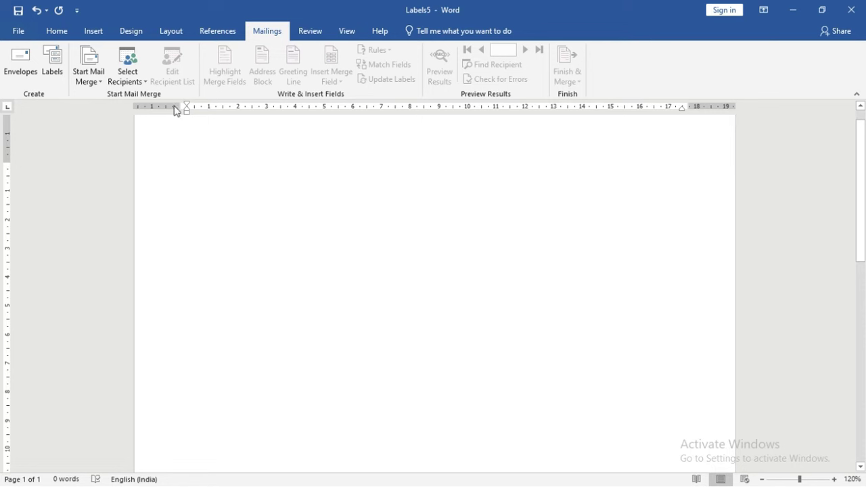
# Enter the label text NAme:, Class:, Subject: and RollNo: on four separate lines
pyautogui.click(38, 64)
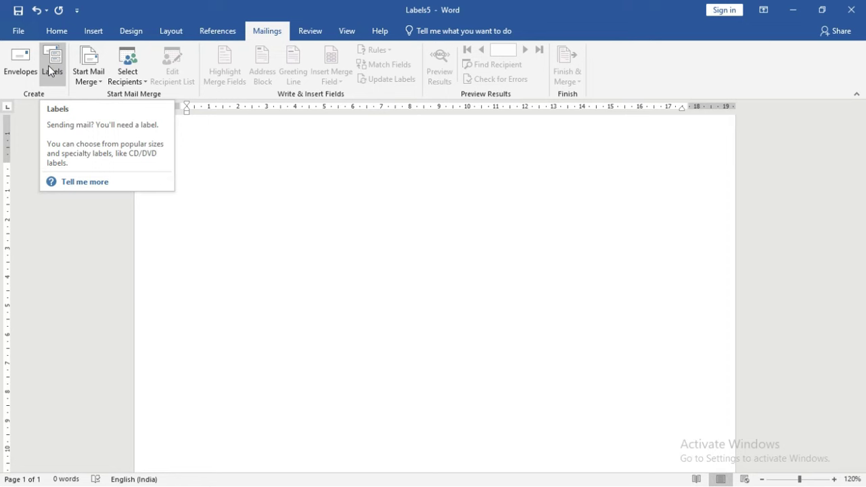
pyautogui.click(48, 65)
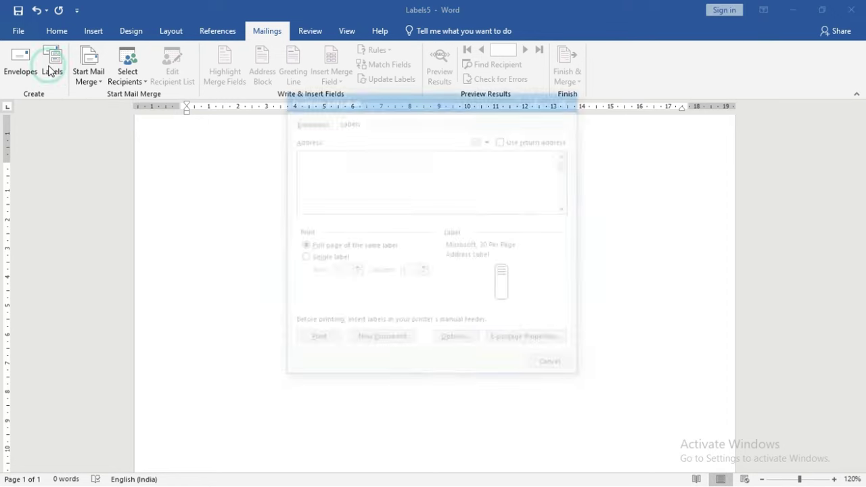
pyautogui.click(398, 181)
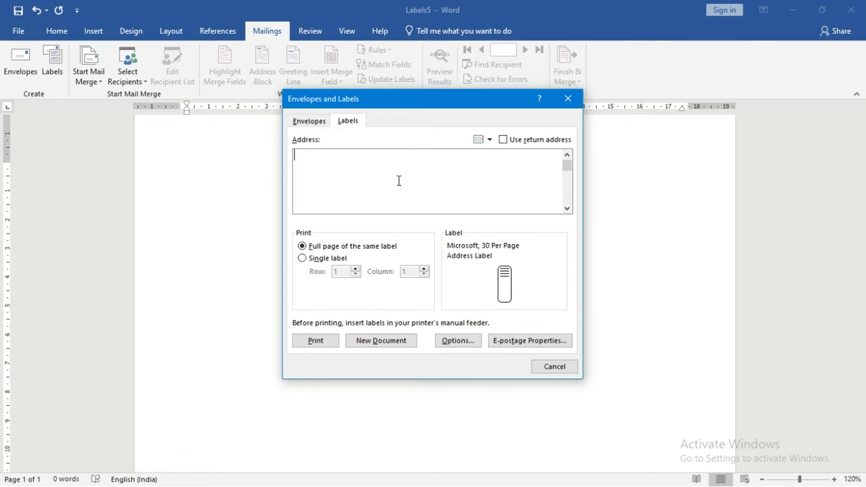
pyautogui.write('NAme:')
pyautogui.press('Return')
pyautogui.write('c')
pyautogui.press('BackSpace')
pyautogui.write('Class')
pyautogui.write(': S')
pyautogui.write('ubjec')
pyautogui.write('t:')
pyautogui.press('Return')
pyautogui.write('RollNo:')
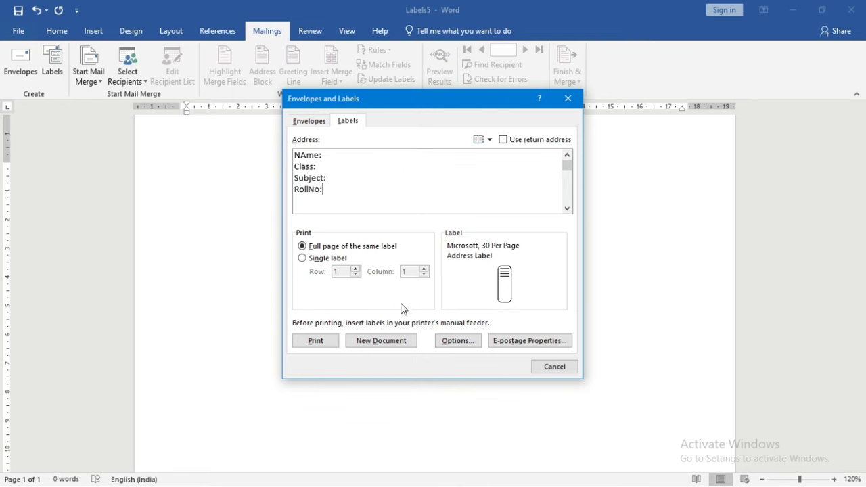
# Select label vendor A-ONE and product A-ONE 28171 (A4, 12 labels)
pyautogui.click(445, 342)
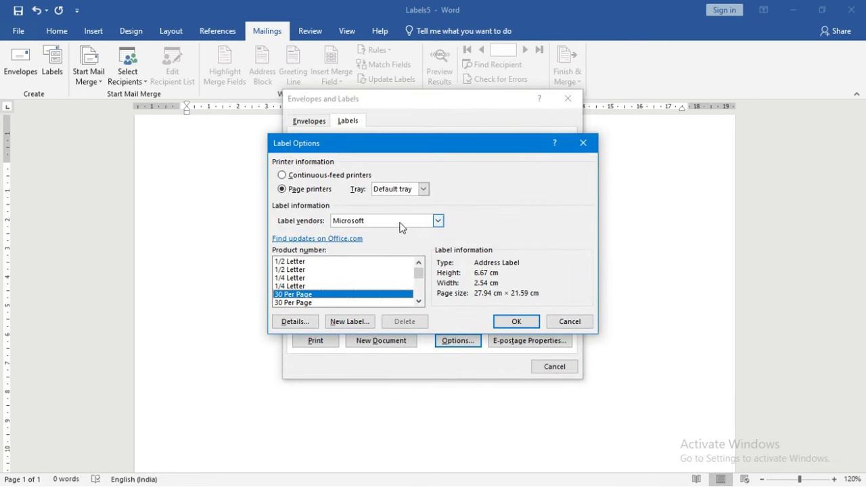
pyautogui.click(438, 221)
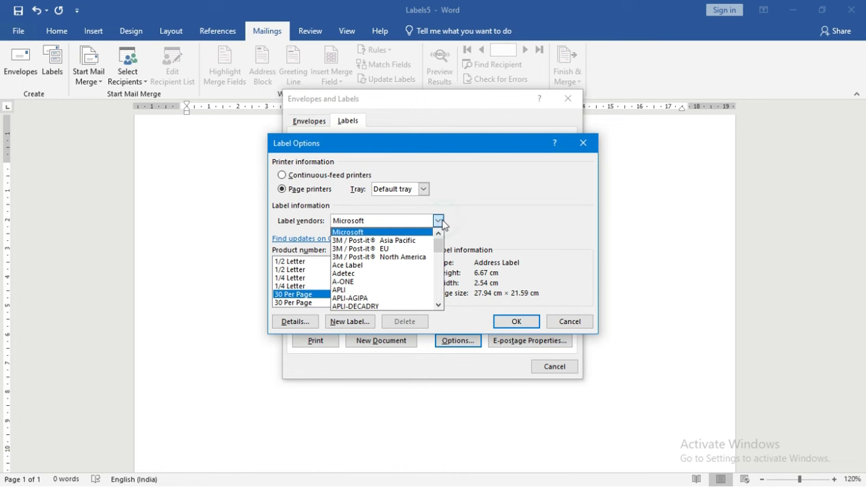
pyautogui.moveTo(439, 242); pyautogui.dragTo(441, 246)
pyautogui.click(352, 282)
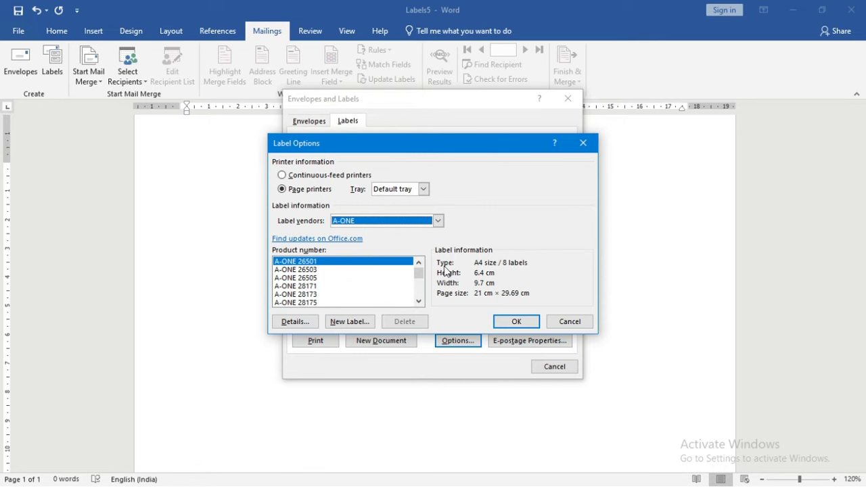
pyautogui.click(357, 286)
pyautogui.click(345, 295)
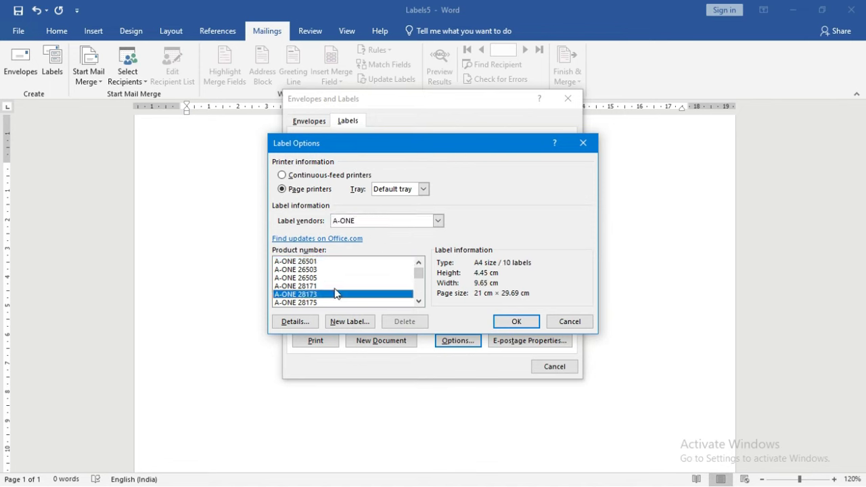
pyautogui.press('Up')
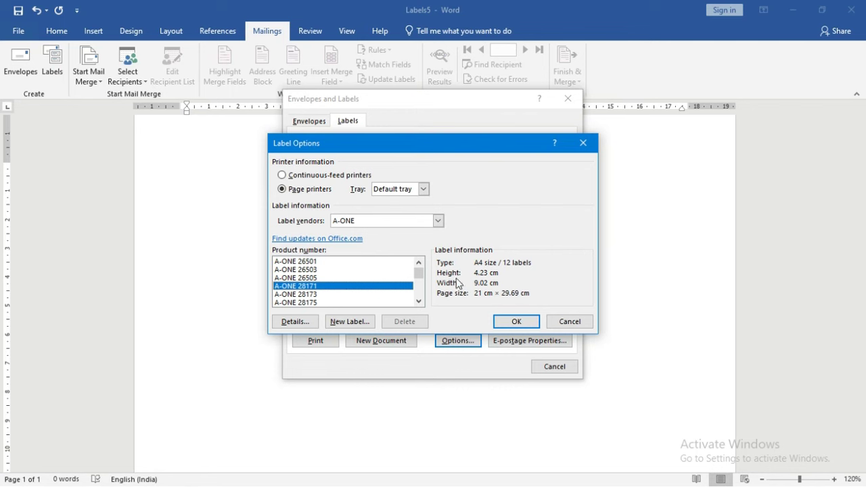
# Try 3 labels across in the A-ONE 28171 details and dismiss the page-too-large warning
pyautogui.click(285, 322)
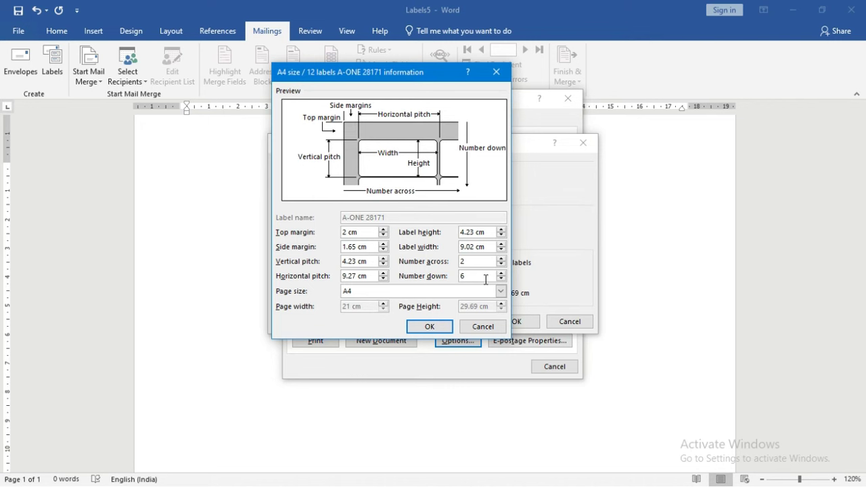
pyautogui.click(501, 258)
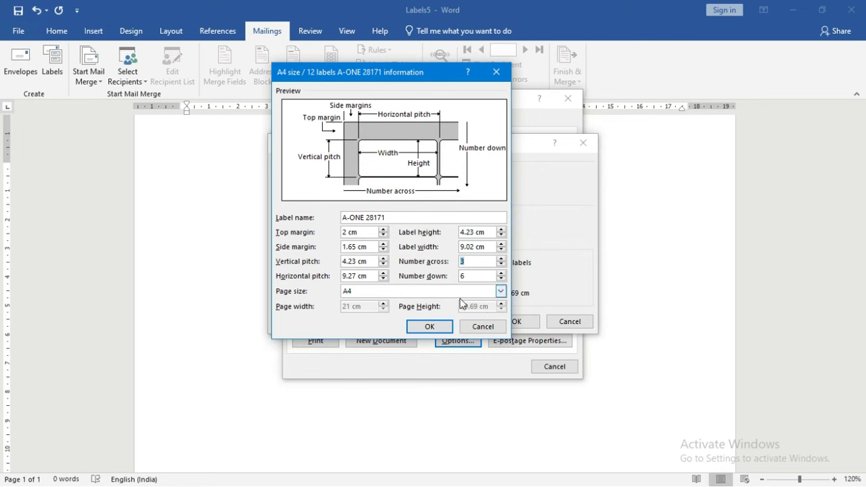
pyautogui.click(417, 328)
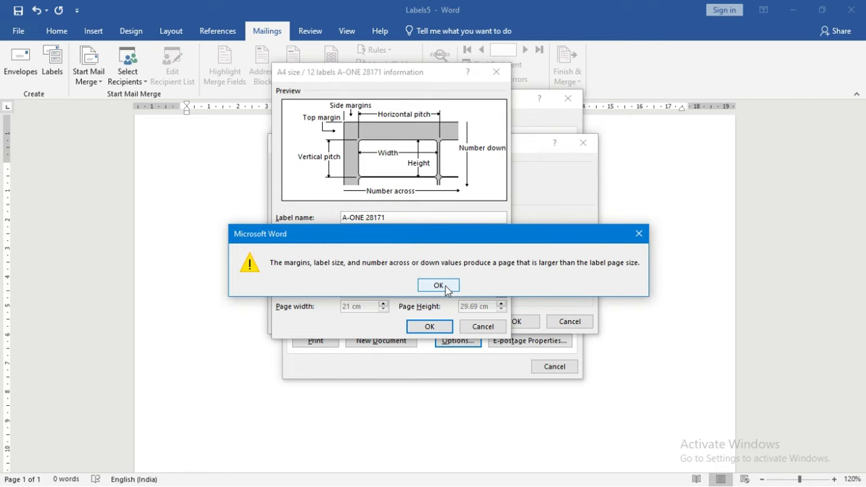
pyautogui.click(443, 289)
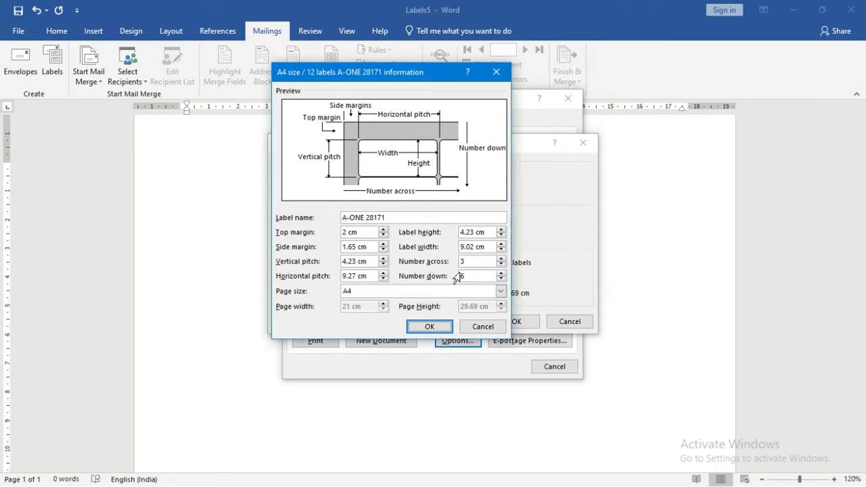
# Restore 2 labels across, save the custom label, and create the sheet as a new document
pyautogui.click(502, 265)
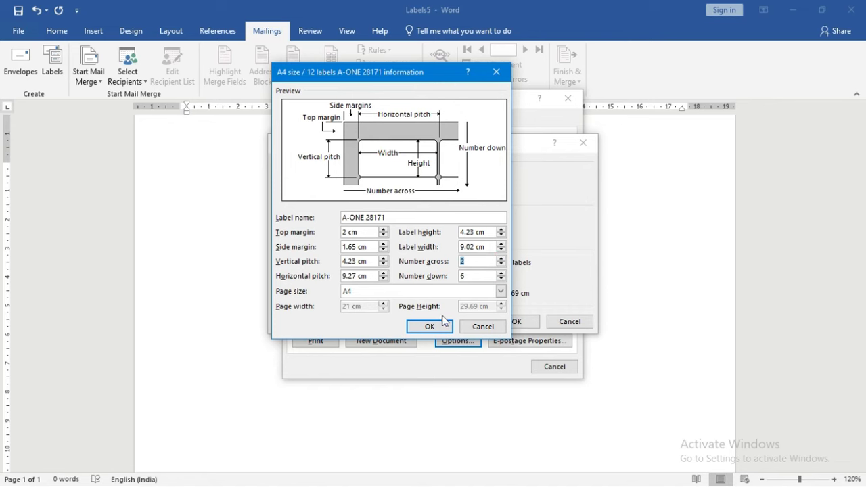
pyautogui.click(433, 326)
pyautogui.click(511, 321)
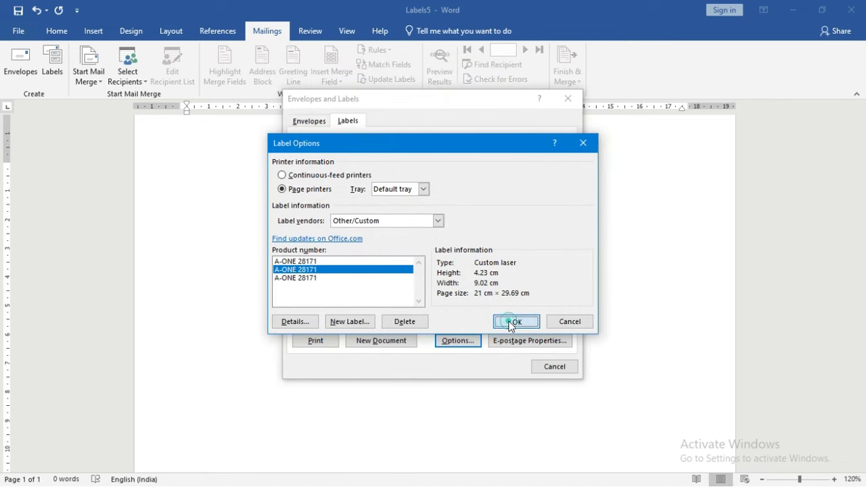
pyautogui.click(397, 340)
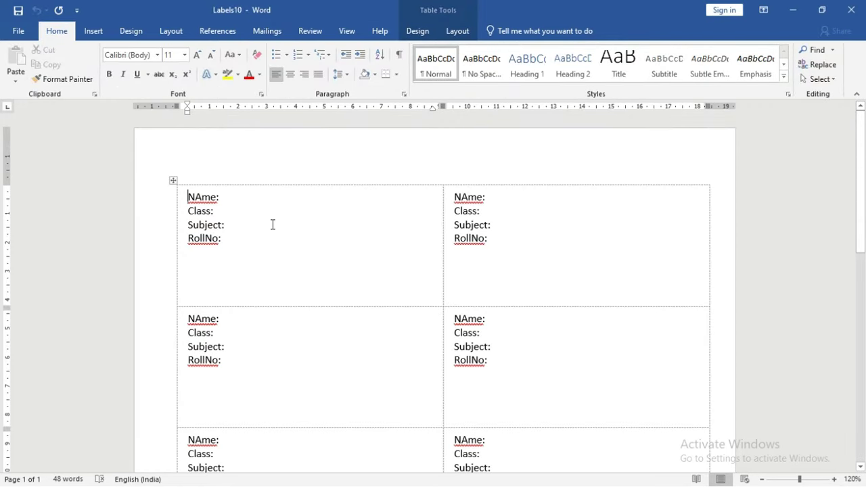
# Select the whole label table and centre its text vertically in every cell
pyautogui.click(273, 225)
pyautogui.click(496, 241)
pyautogui.moveTo(860, 175)
pyautogui.mouseDown()
pyautogui.moveTo(864, 358)
pyautogui.moveTo(856, 135)
pyautogui.mouseUp()
pyautogui.click(623, 245)
pyautogui.click(173, 179)
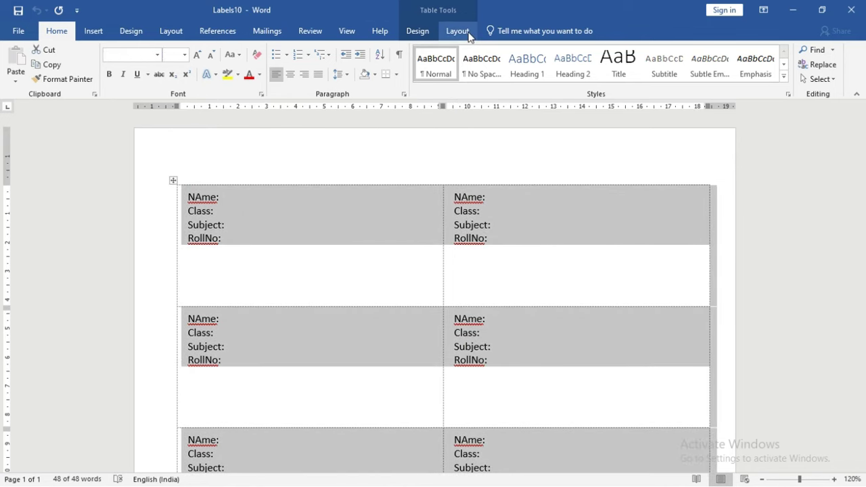
pyautogui.click(467, 32)
pyautogui.click(613, 64)
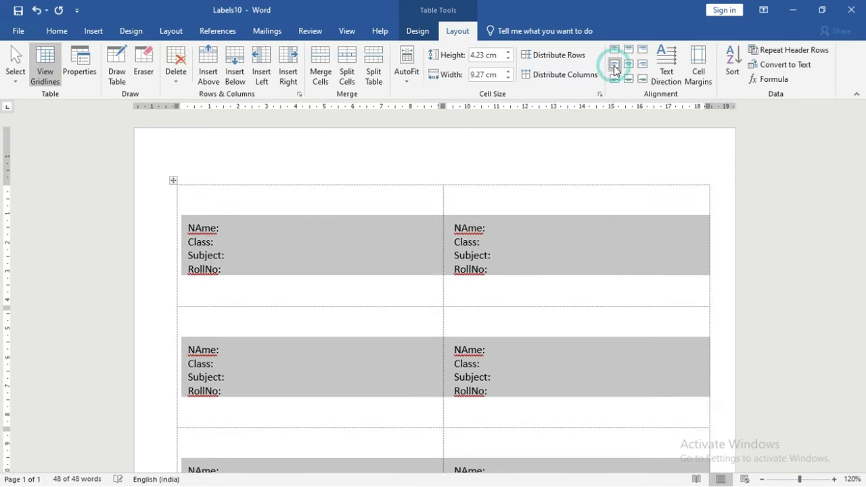
# Apply wider line spacing to the label text, then reselect the table
pyautogui.click(57, 32)
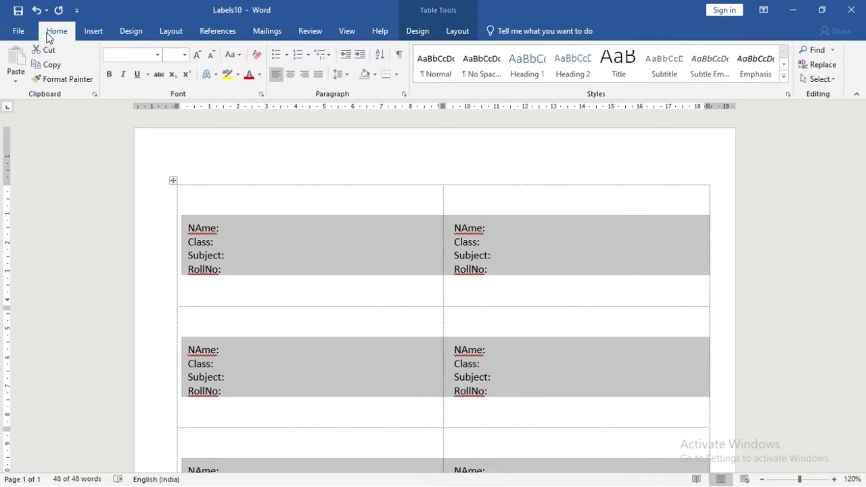
pyautogui.click(340, 74)
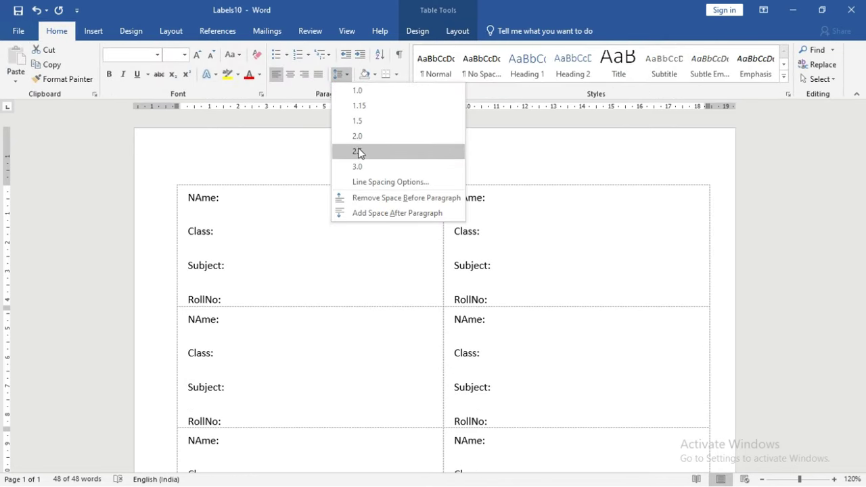
pyautogui.click(359, 137)
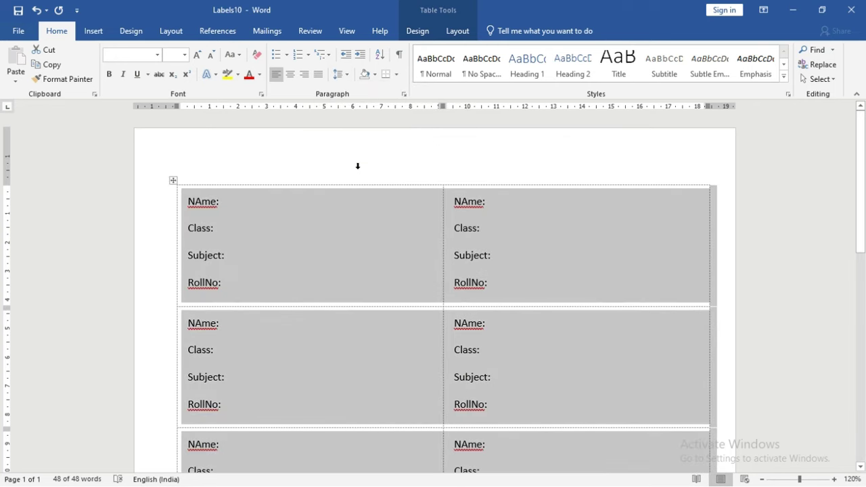
pyautogui.click(379, 294)
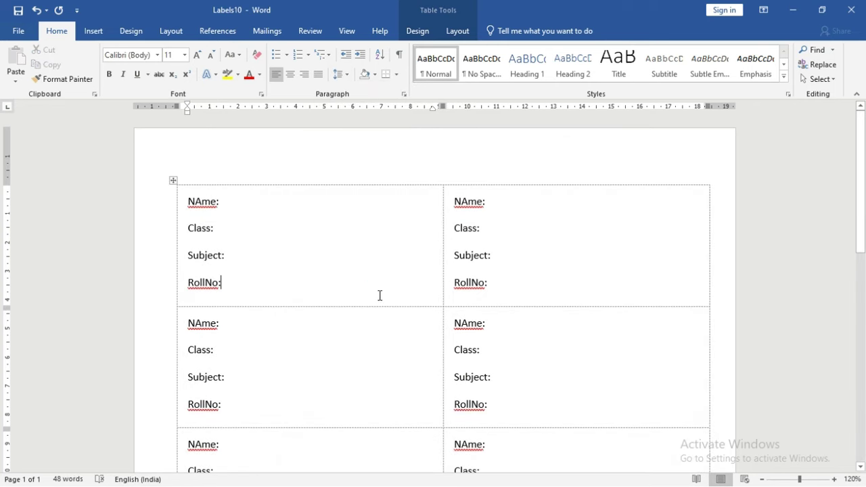
pyautogui.click(173, 179)
# Delete the entire label table, leaving an empty page
pyautogui.press('BackSpace')
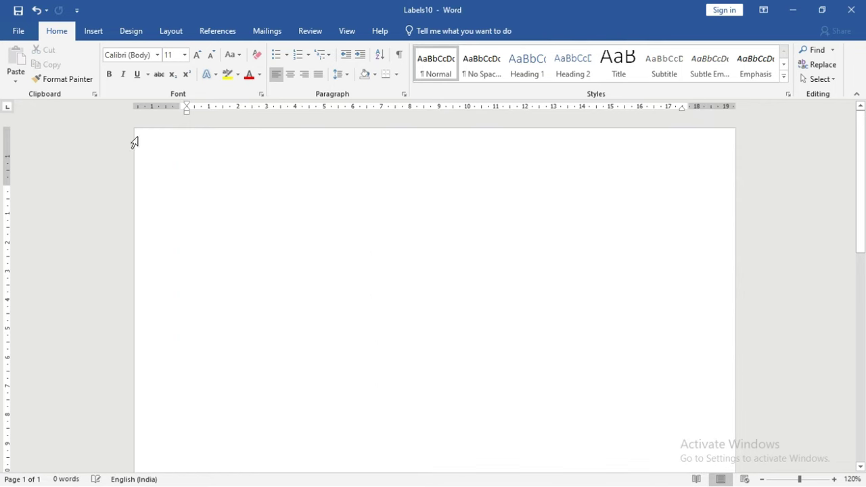
pyautogui.click(266, 31)
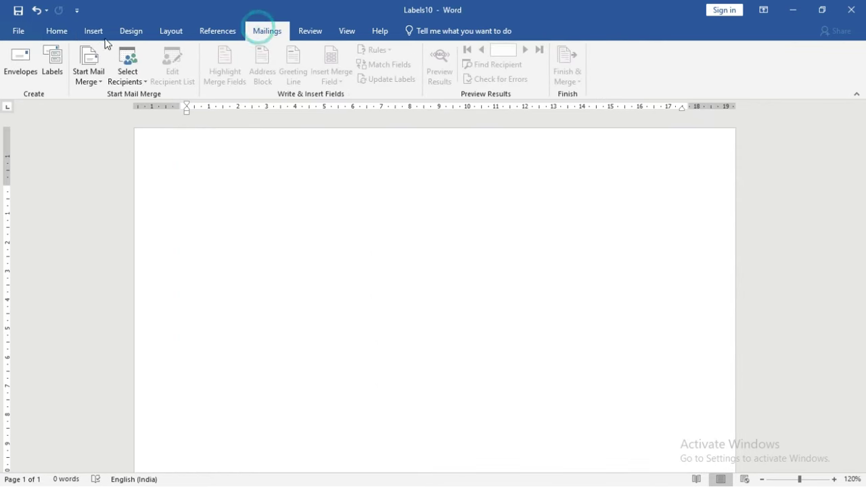
pyautogui.click(53, 61)
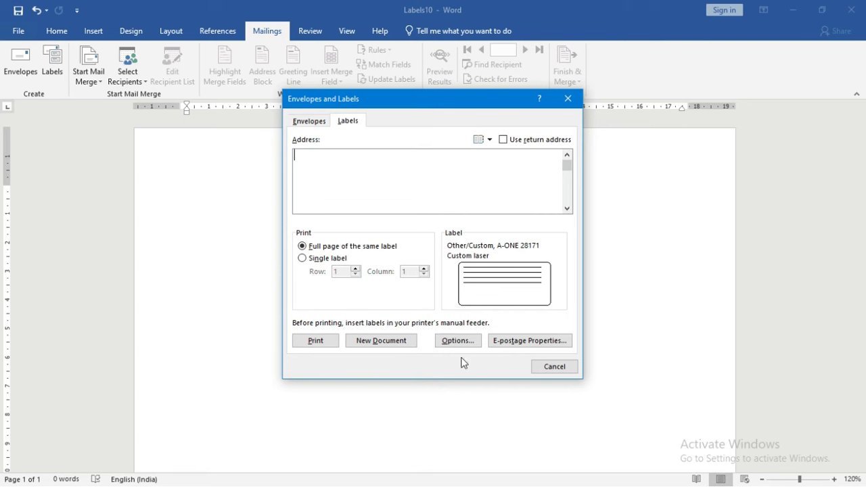
# Choose A-ONE vendor with product A-ONE 26503 (A4, 12 labels) as the label type
pyautogui.click(459, 342)
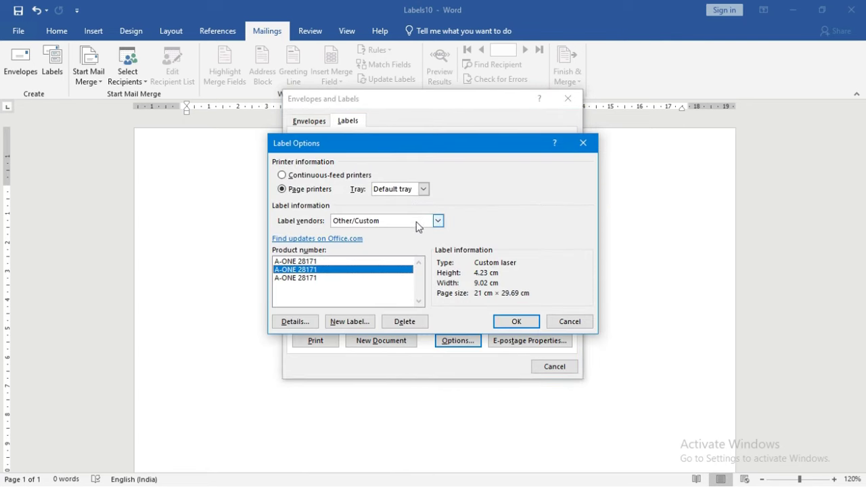
pyautogui.click(437, 221)
pyautogui.scroll(15, 353, 288)
pyautogui.click(353, 281)
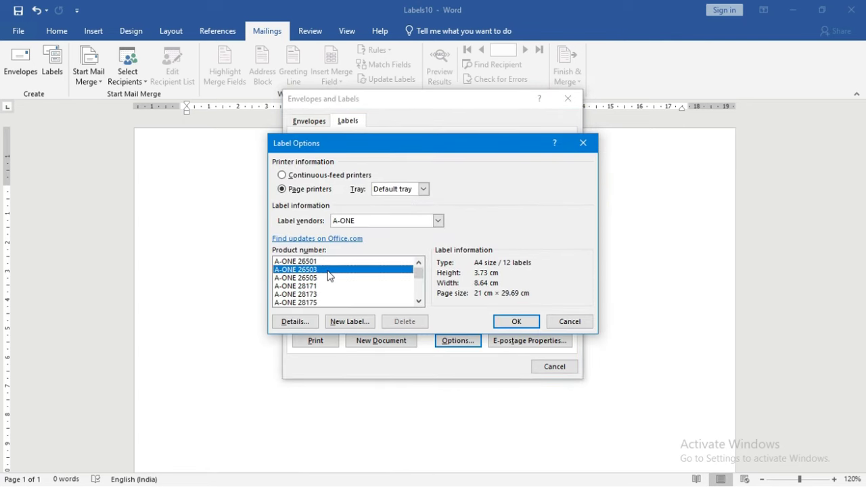
pyautogui.click(323, 280)
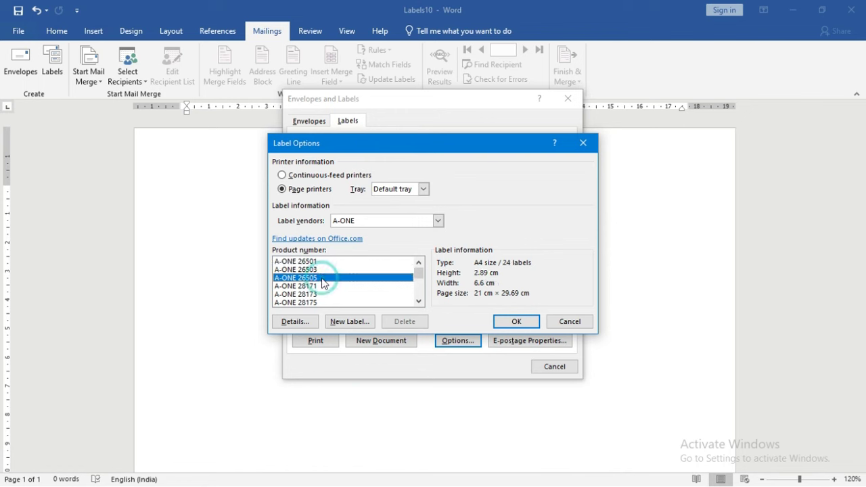
pyautogui.click(324, 270)
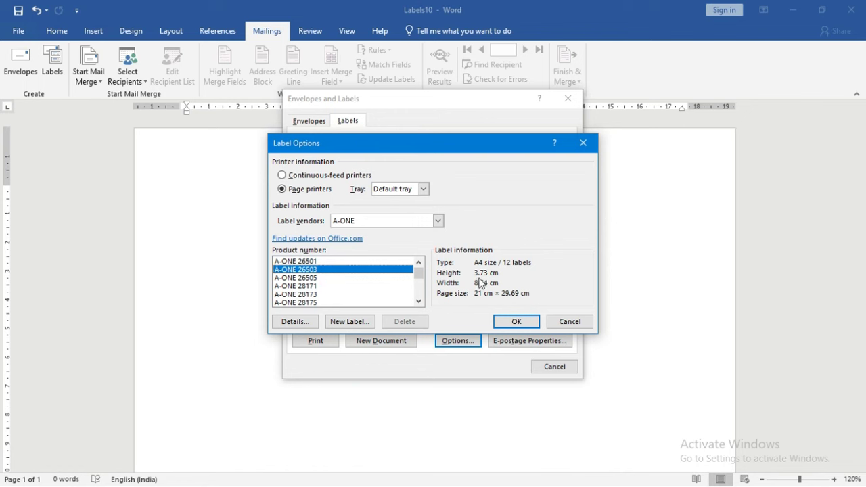
pyautogui.click(513, 324)
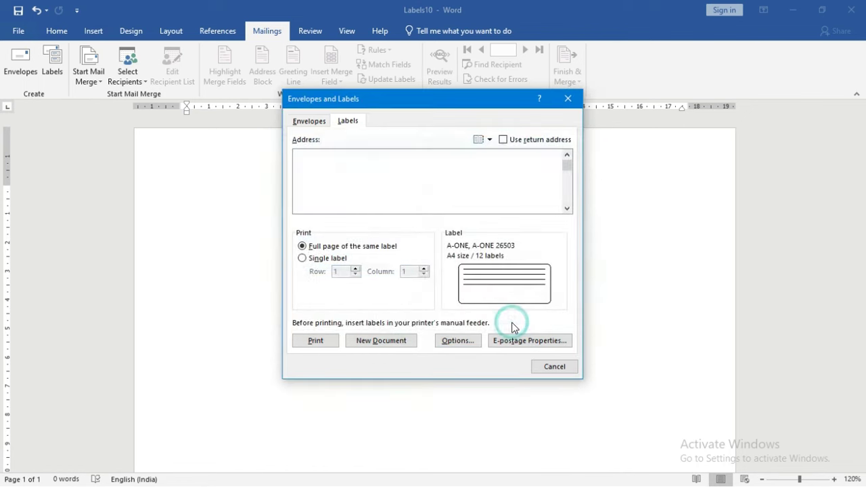
pyautogui.click(465, 342)
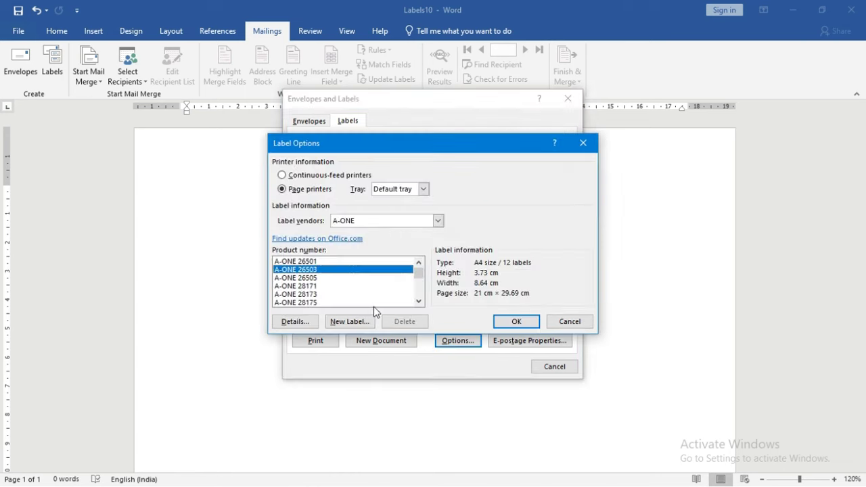
# Reduce the A-ONE 26503 label width from 8.64 cm to 7.8 cm and accept the custom label
pyautogui.click(291, 322)
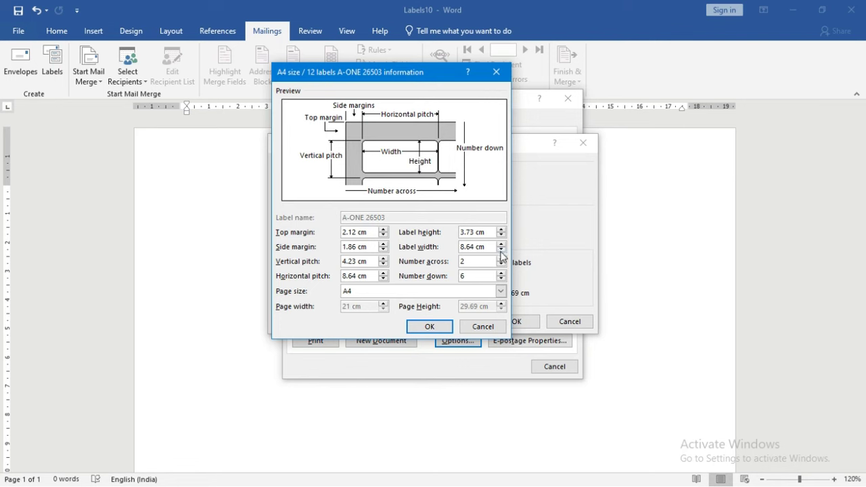
pyautogui.click(501, 249)
pyautogui.click(501, 250)
pyautogui.click(501, 250)
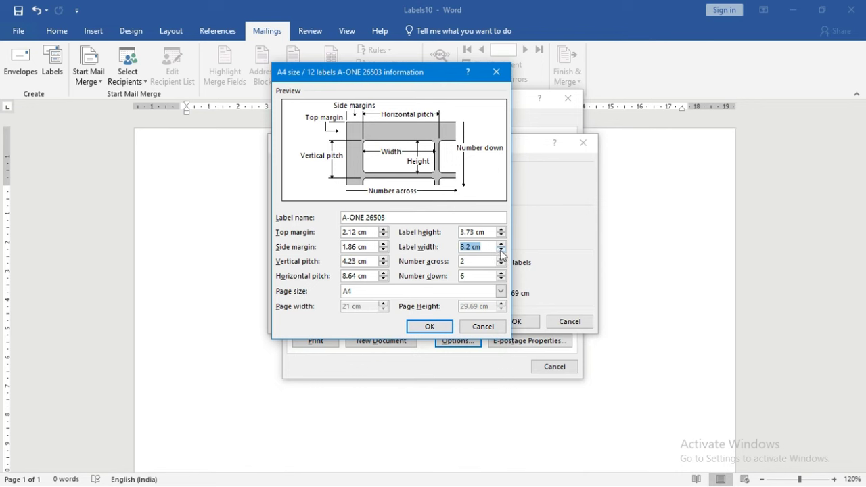
pyautogui.click(501, 250)
pyautogui.click(501, 250)
pyautogui.click(501, 250)
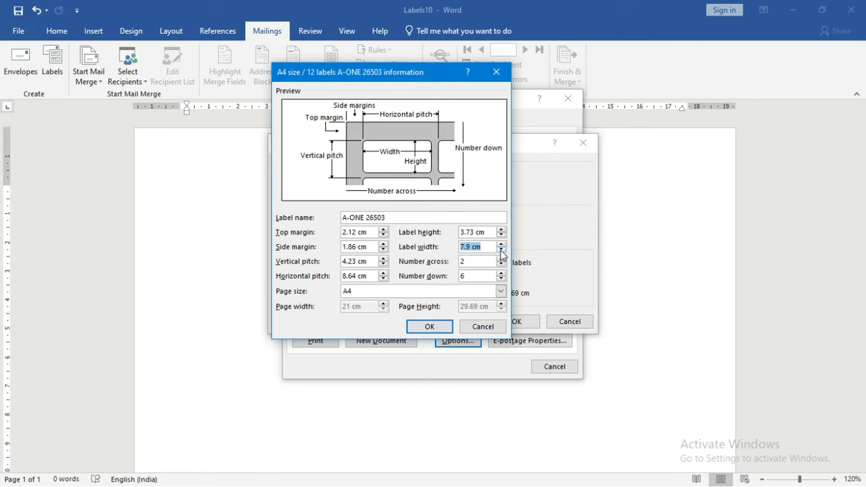
pyautogui.click(501, 251)
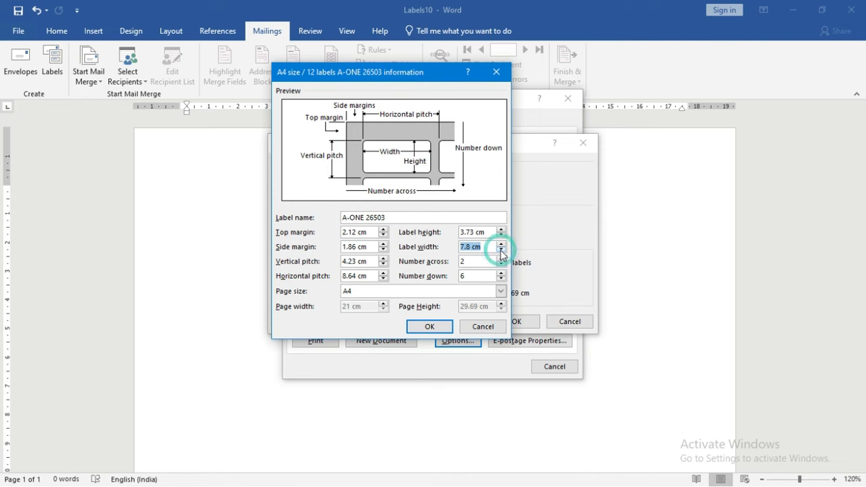
pyautogui.click(437, 327)
pyautogui.press('Return')
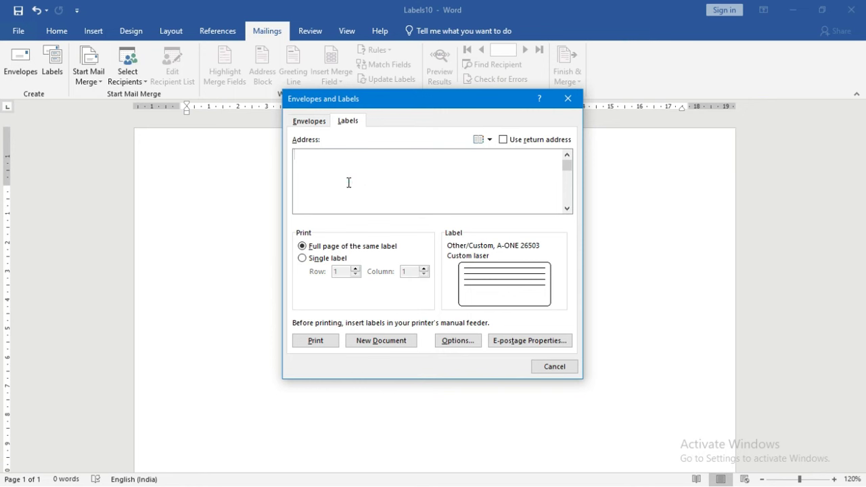
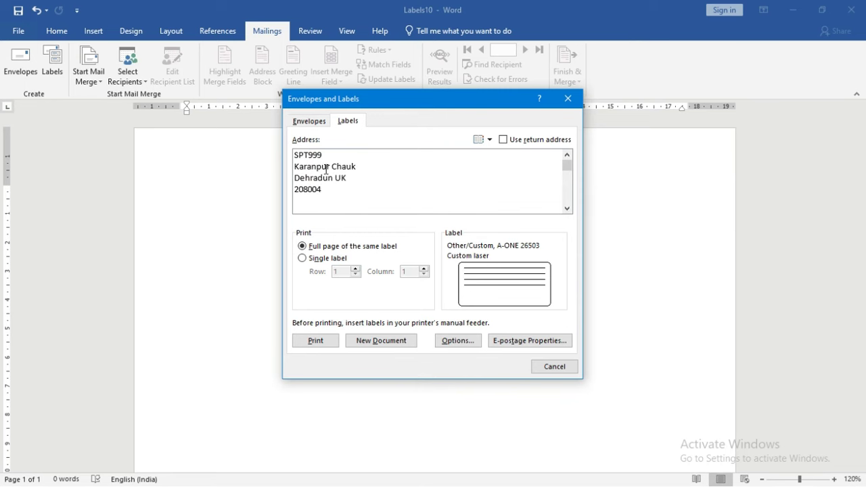
# Enter the four-line mailing address and generate a new document of repeated address labels
pyautogui.click(365, 342)
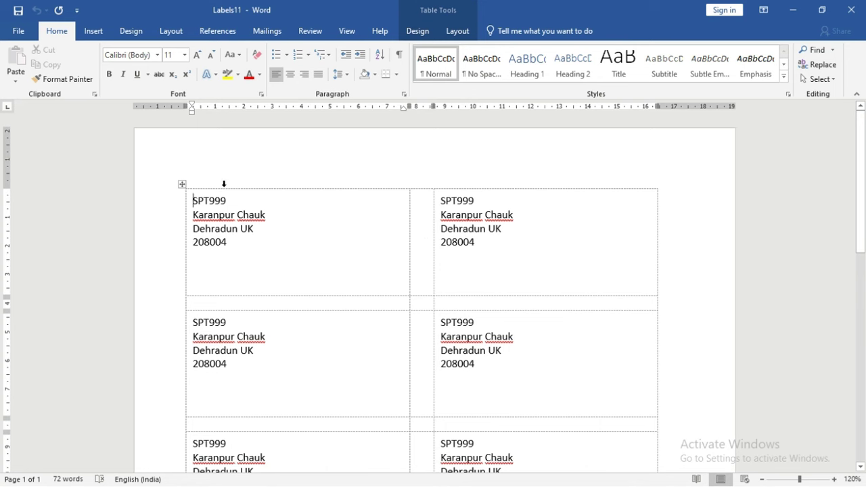
# Centre the text of the whole label table horizontally and vertically
pyautogui.click(182, 185)
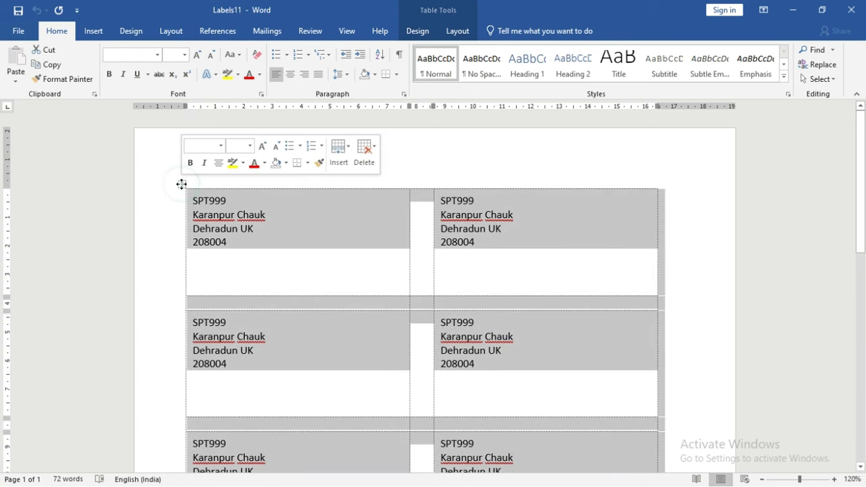
pyautogui.click(454, 30)
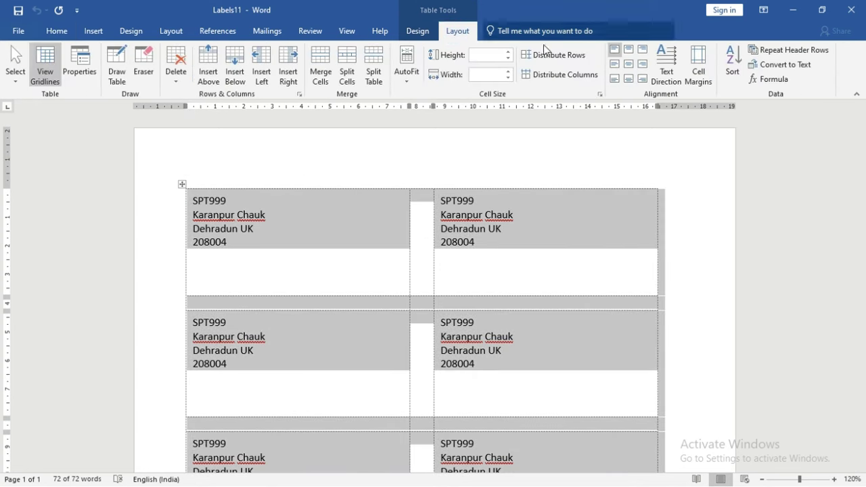
pyautogui.click(628, 50)
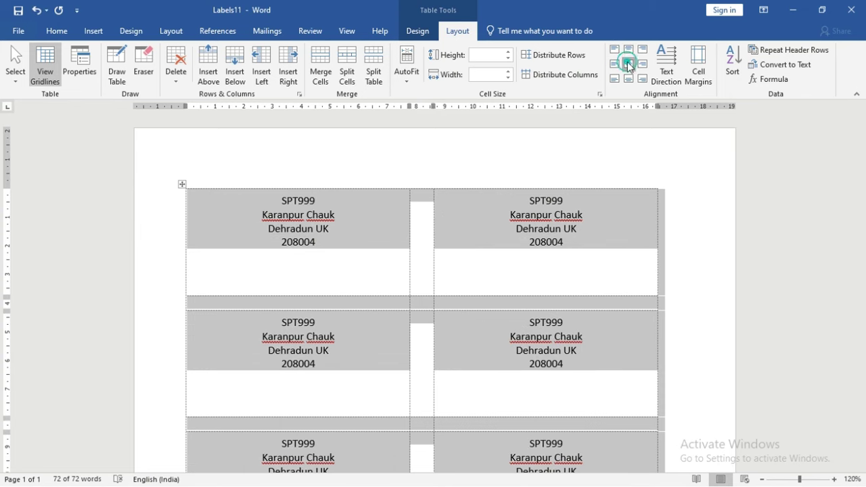
pyautogui.click(628, 64)
# Enlarge the labels' font size and set the font to Times New Roman
pyautogui.click(56, 30)
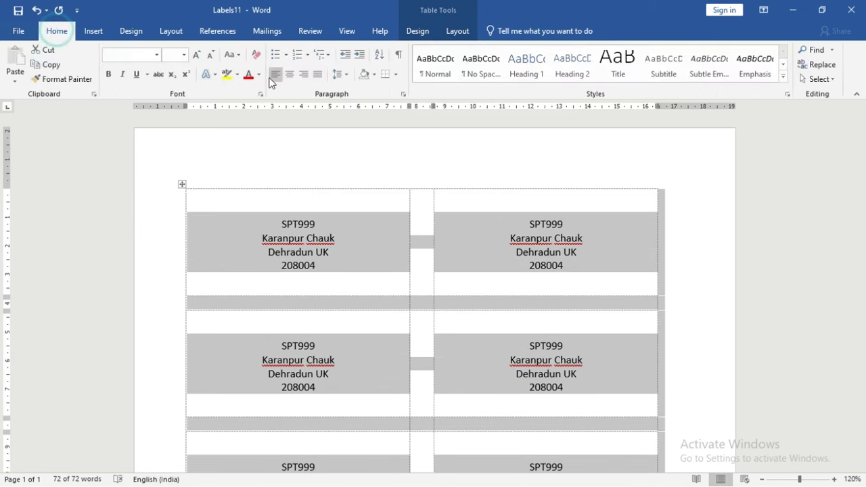
pyautogui.click(199, 55)
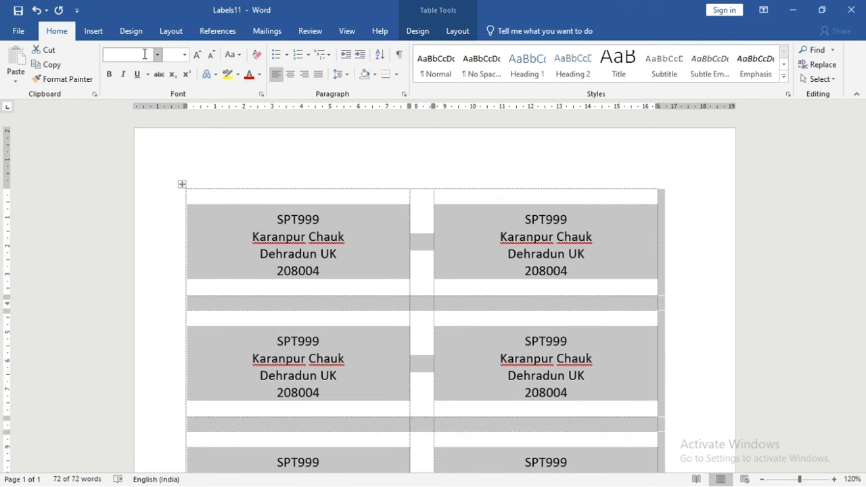
pyautogui.click(144, 54)
pyautogui.write('Times New Roman')
pyautogui.press('Return')
pyautogui.click(322, 219)
pyautogui.click(507, 376)
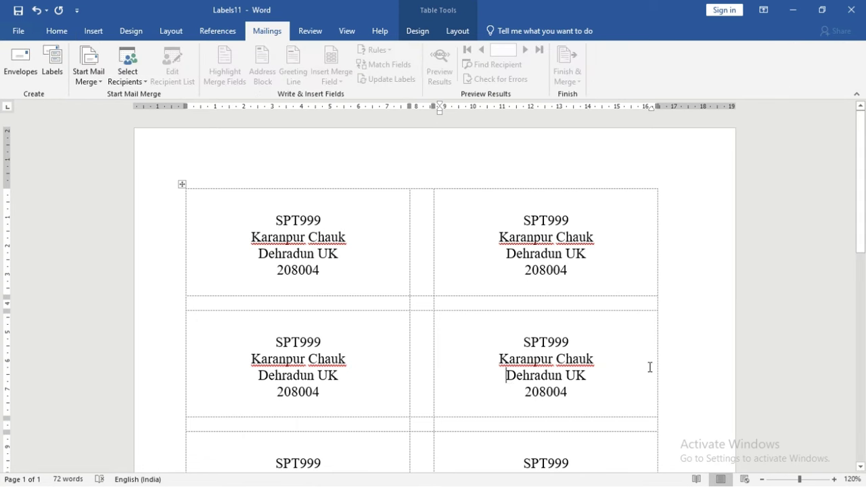
# Close Labels11 and set Labels10 back to a Normal Word Document via Start Mail Merge
pyautogui.click(792, 9)
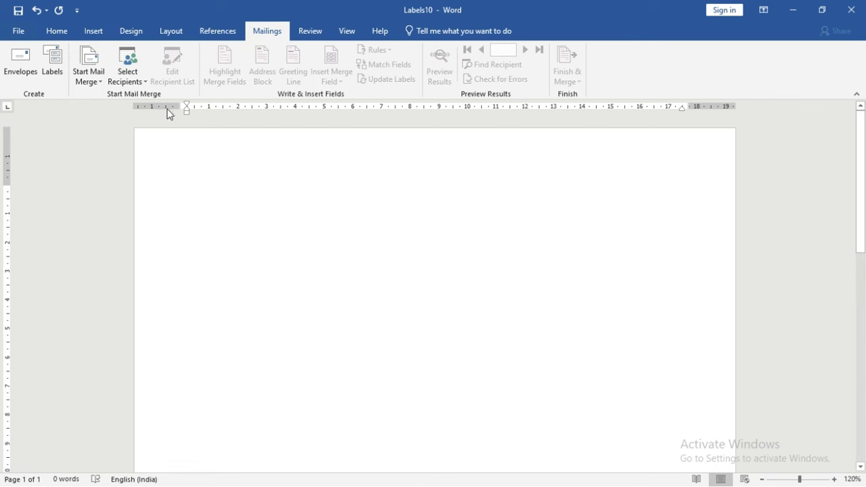
pyautogui.click(102, 82)
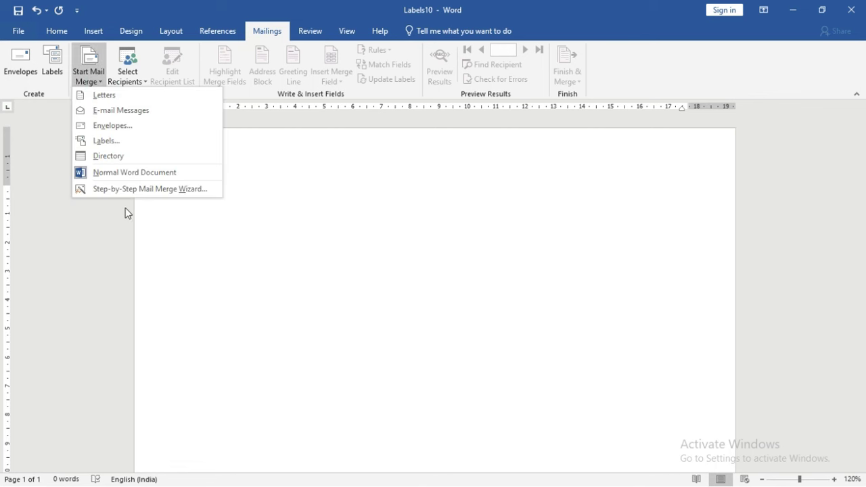
pyautogui.click(311, 193)
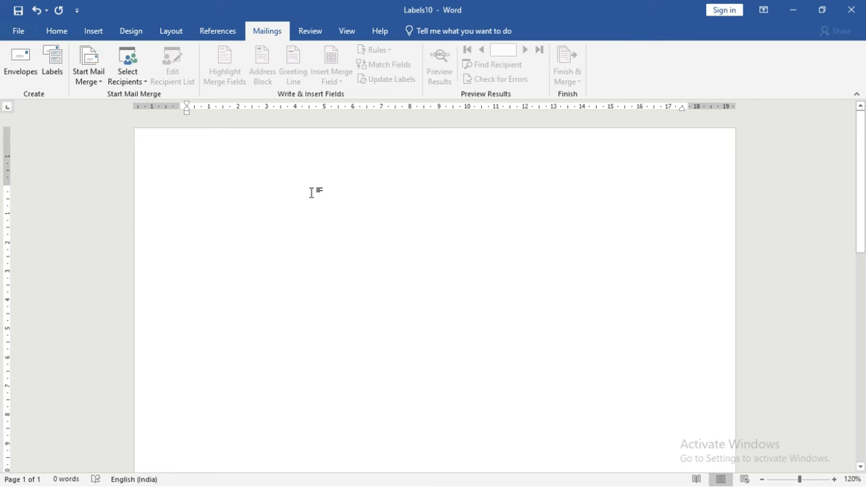